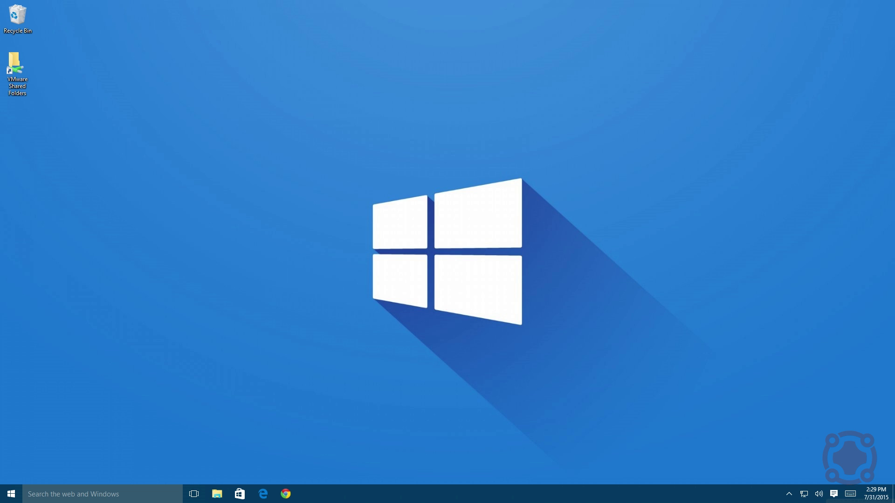
# Launch Microsoft Edge and view the news feed's customization options, leaving them without saving.
pyautogui.click(262, 494)
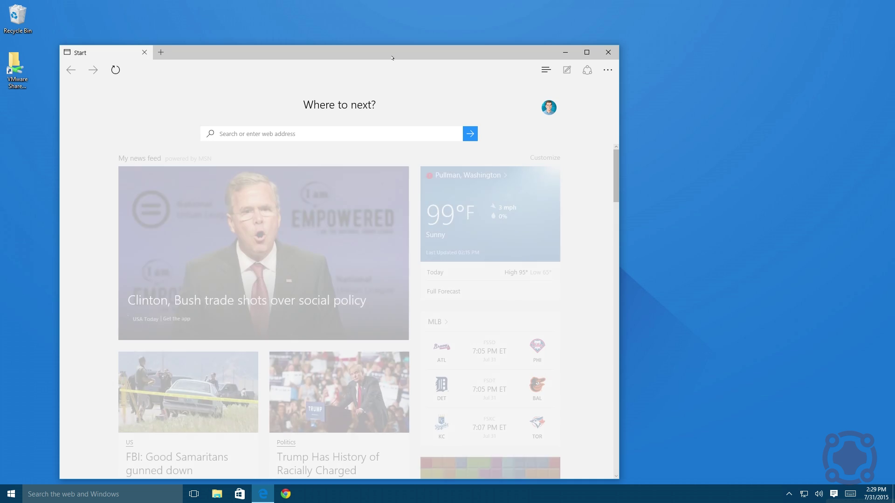
pyautogui.moveTo(393, 54); pyautogui.dragTo(493, 36)
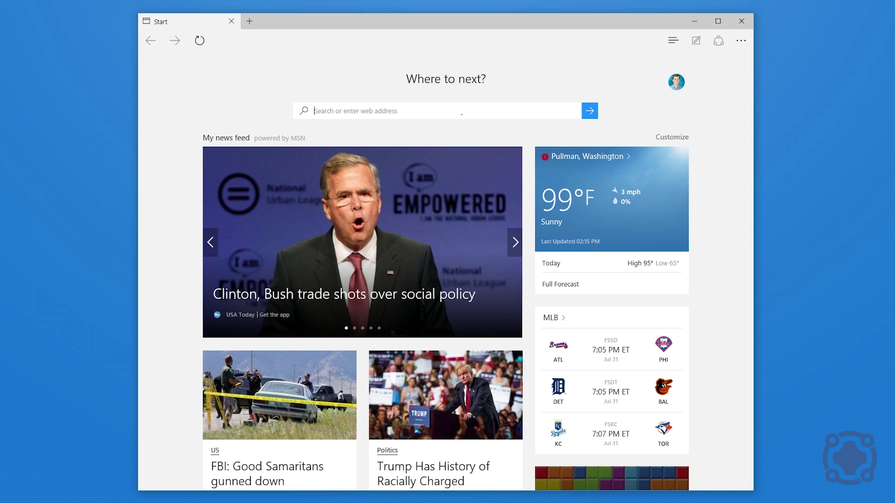
pyautogui.click(662, 137)
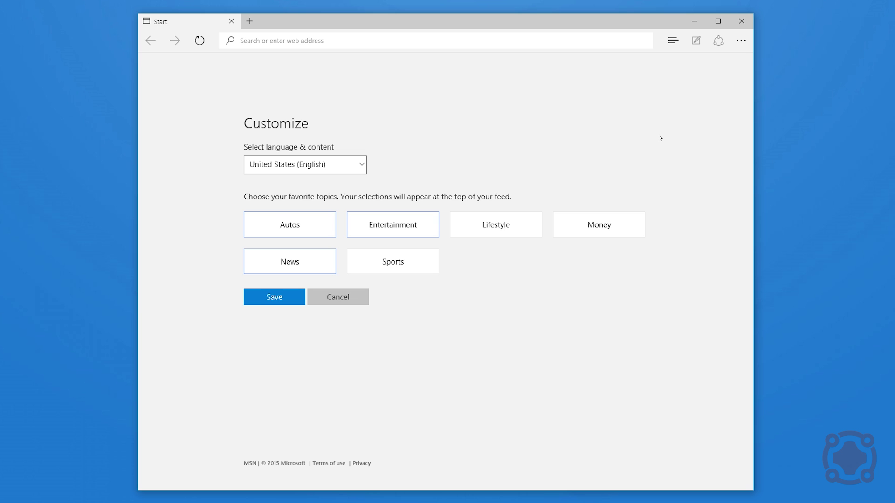
pyautogui.click(361, 299)
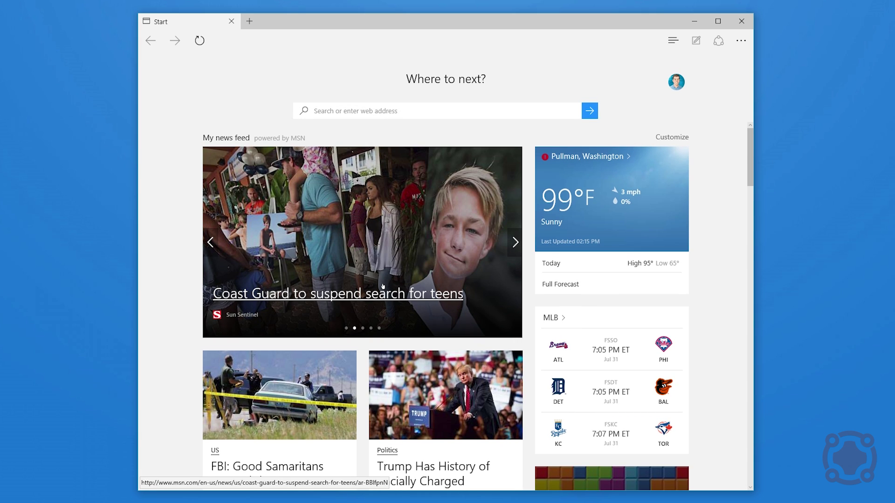
# Open the browser settings and try the Dark theme before restoring the Light theme.
pyautogui.click(734, 41)
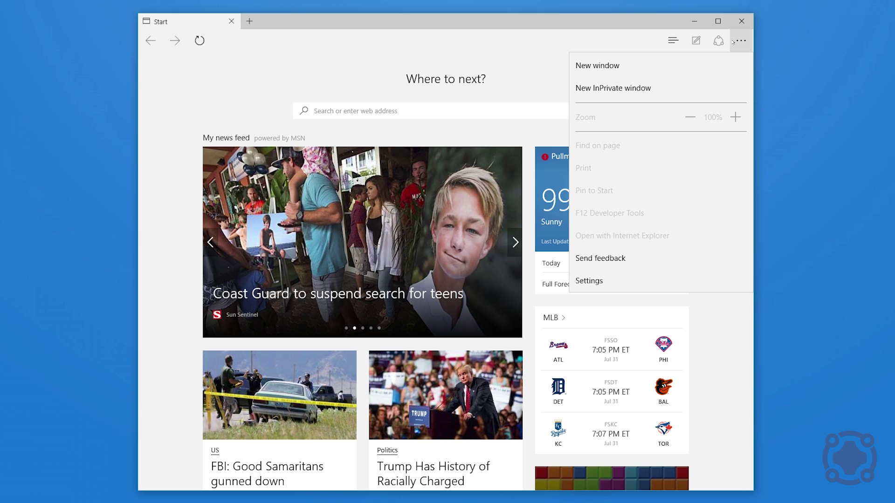
pyautogui.click(610, 279)
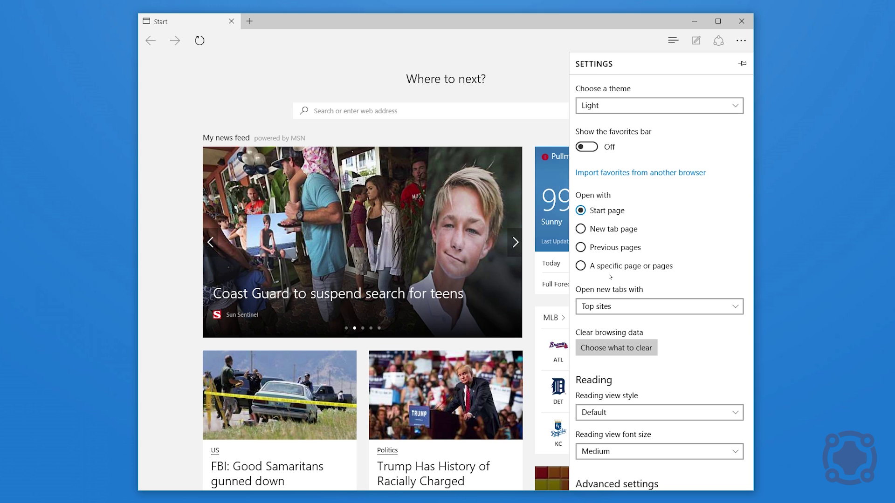
pyautogui.click(647, 108)
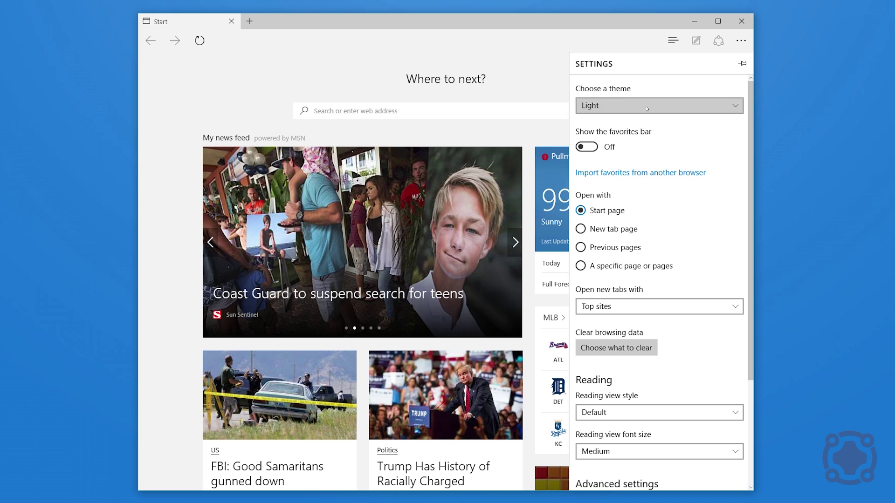
pyautogui.click(634, 123)
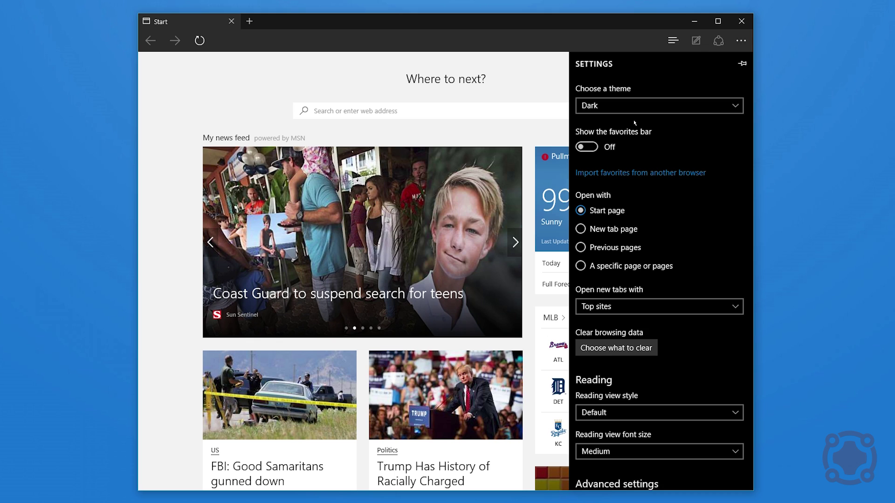
pyautogui.click(636, 110)
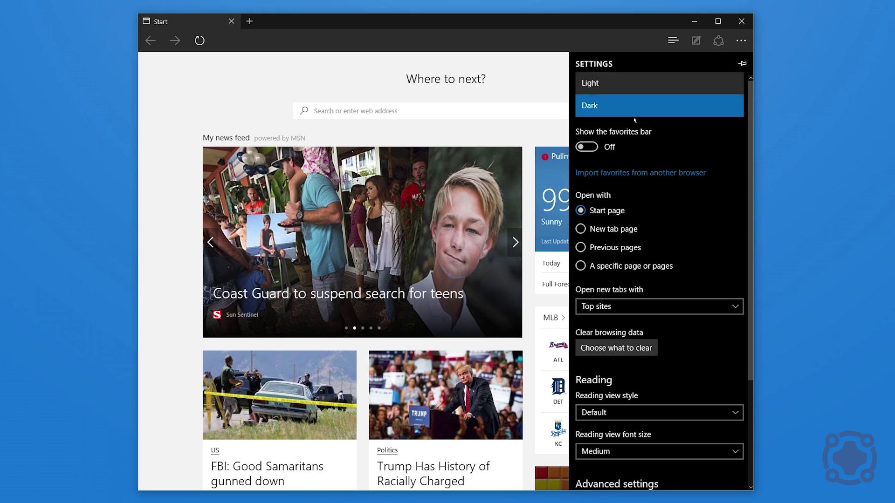
pyautogui.click(616, 83)
# Show the favorites bar and hide it again.
pyautogui.click(583, 146)
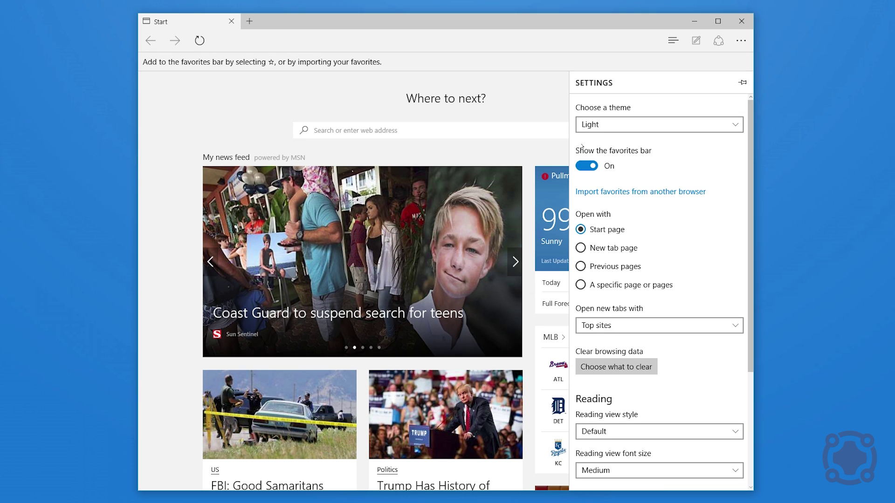
pyautogui.click(583, 165)
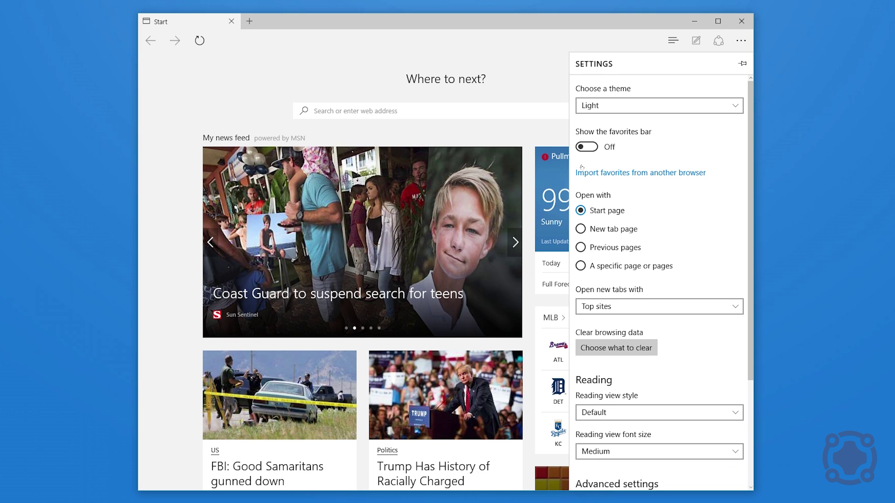
# Open the advanced browser settings.
pyautogui.scroll(-2, 597, 205)
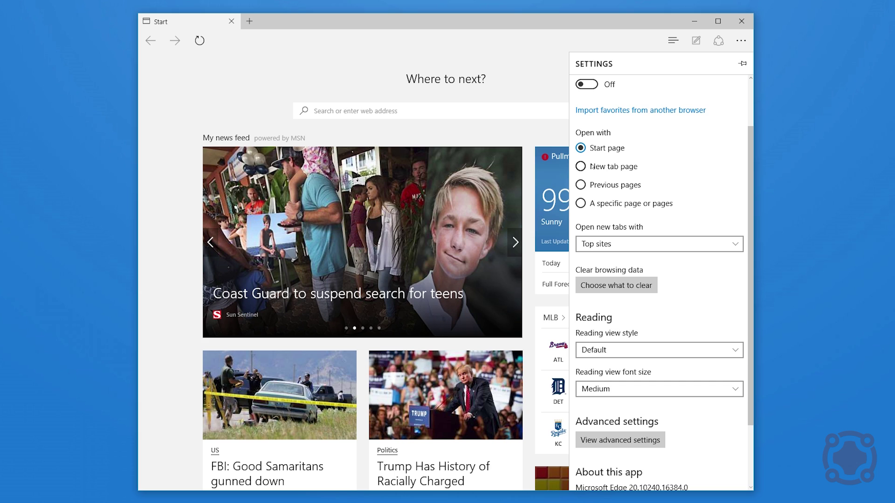
pyautogui.scroll(-2, 591, 165)
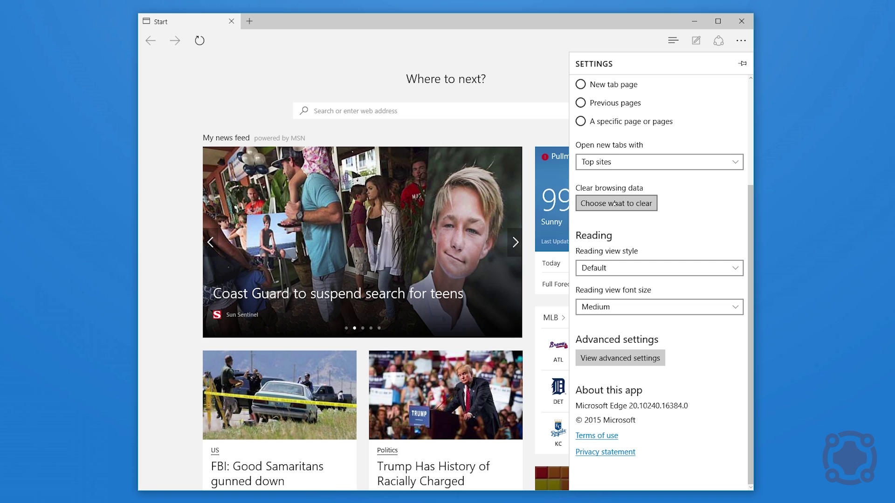
pyautogui.click(618, 358)
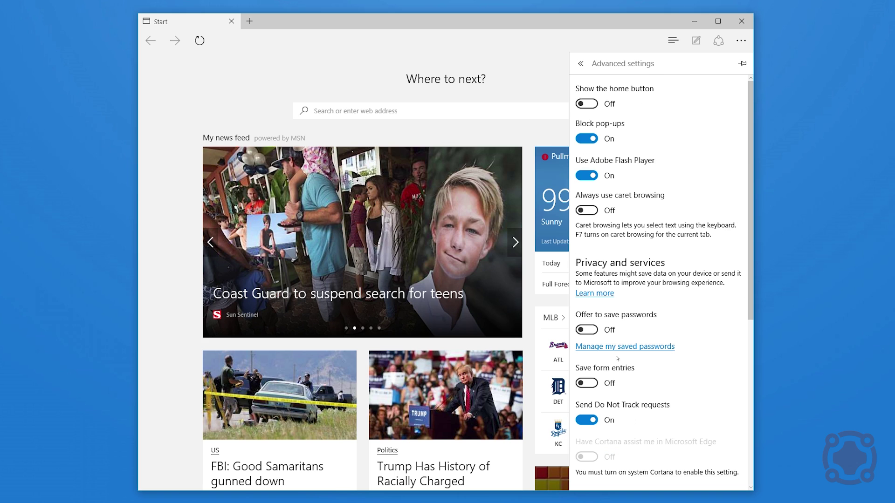
# Show the home button, select the address in its about:start field, and hide the home button again.
pyautogui.click(587, 106)
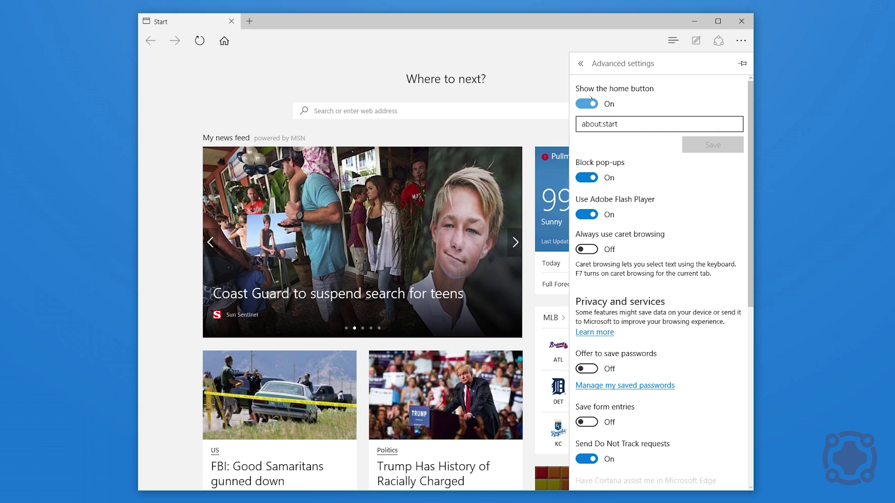
pyautogui.click(587, 102)
pyautogui.click(587, 103)
pyautogui.click(605, 124)
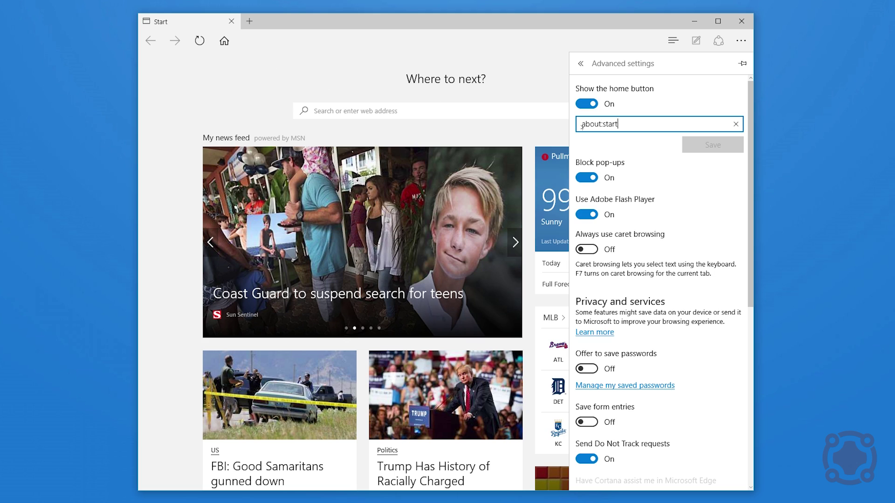
pyautogui.hotkey('ctrl', 'a')
pyautogui.click(584, 104)
# Turn off the use of Adobe Flash Player in the advanced settings.
pyautogui.scroll(-2, 590, 103)
pyautogui.scroll(2, 591, 102)
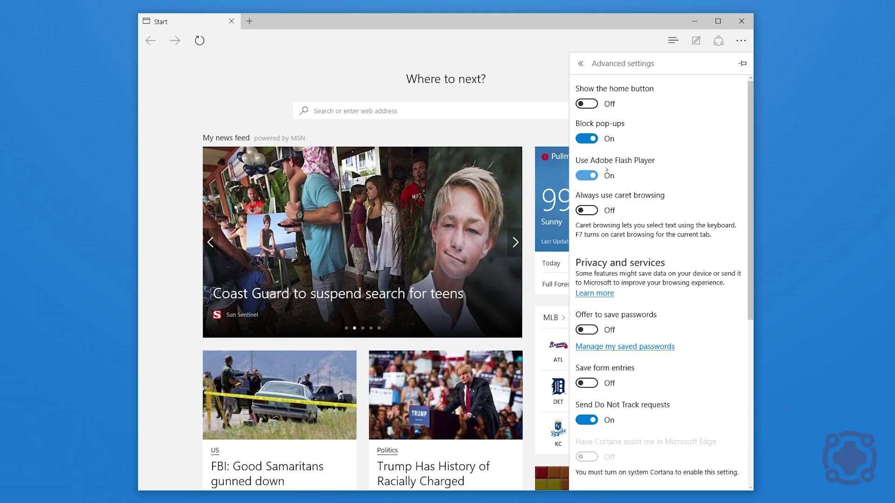
pyautogui.click(591, 175)
# Turn on saving of form entries and turn it back off.
pyautogui.scroll(-2, 589, 173)
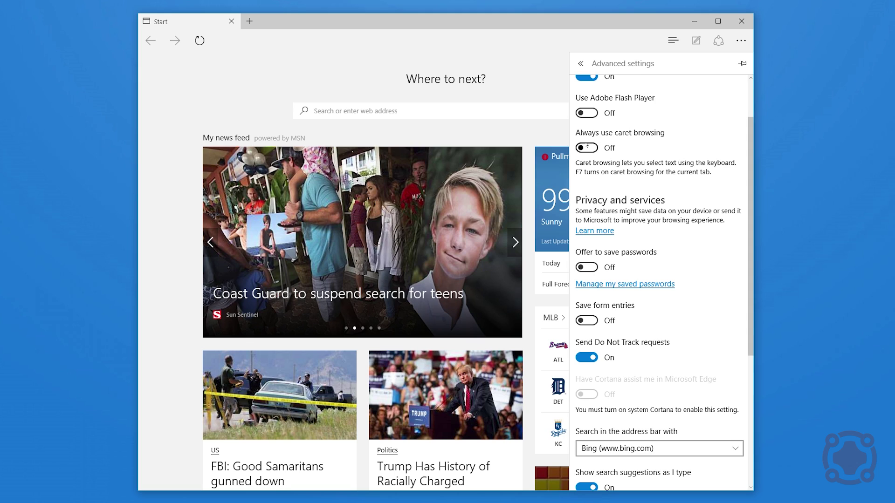
pyautogui.scroll(-3, 584, 147)
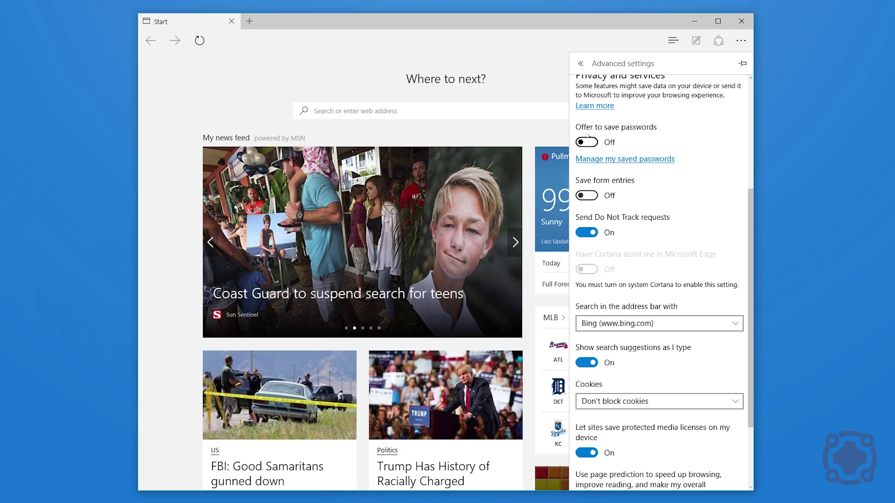
pyautogui.click(586, 195)
pyautogui.click(586, 195)
pyautogui.scroll(-1, 572, 151)
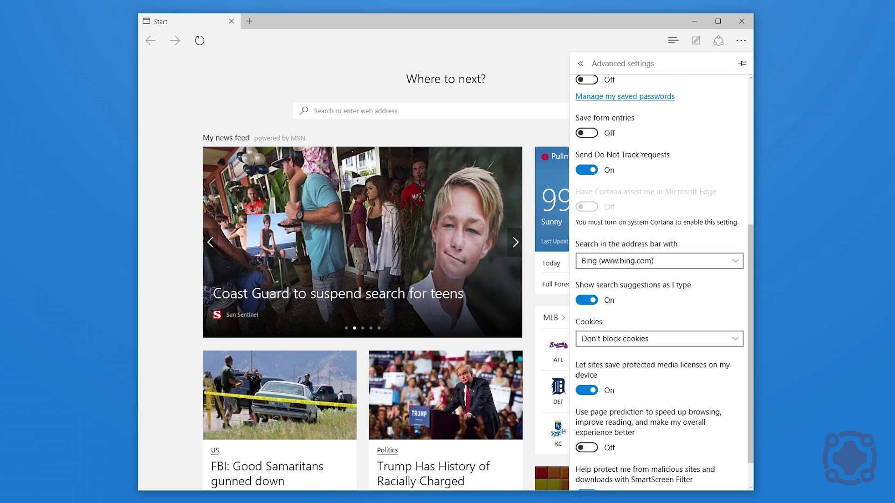
pyautogui.scroll(-1, 584, 171)
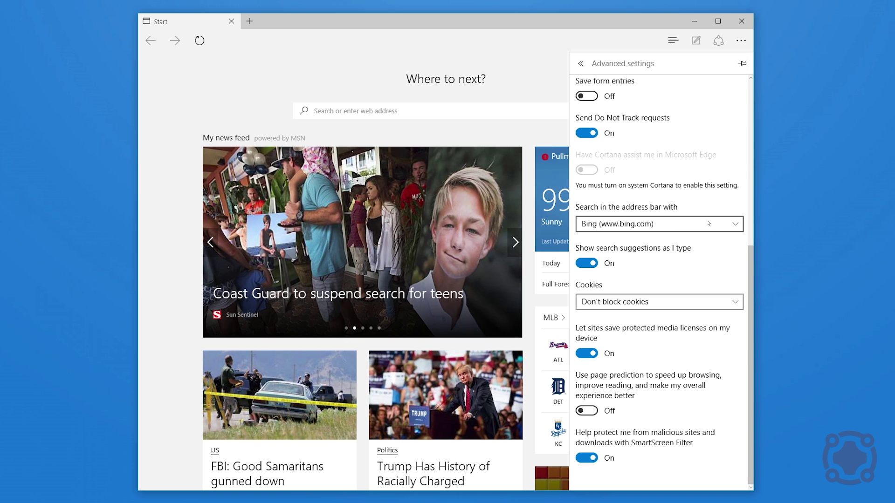
pyautogui.click(731, 224)
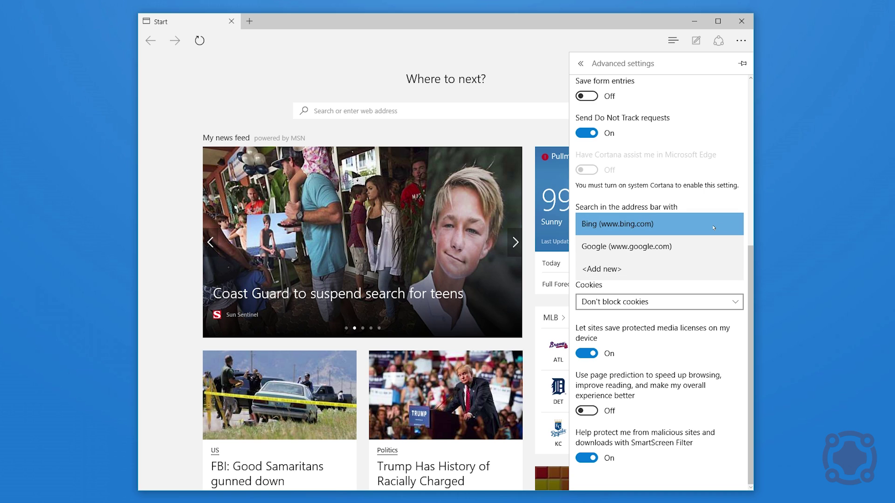
pyautogui.click(647, 251)
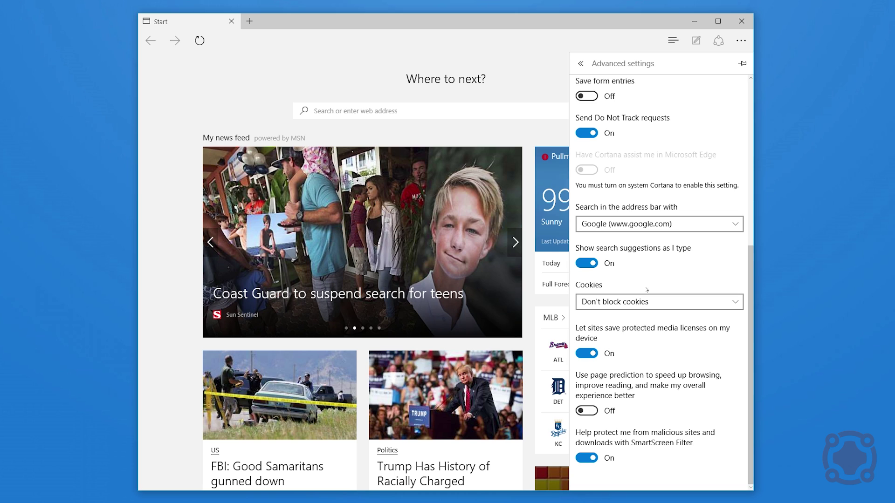
pyautogui.click(578, 65)
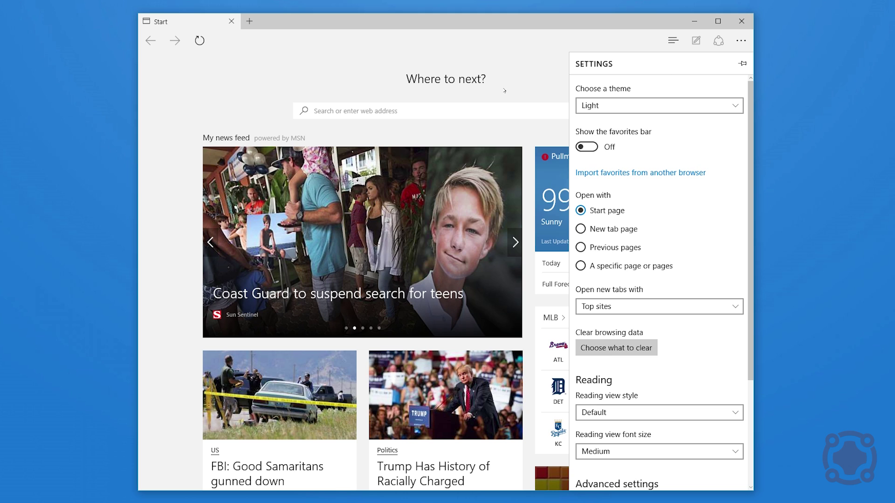
pyautogui.click(535, 73)
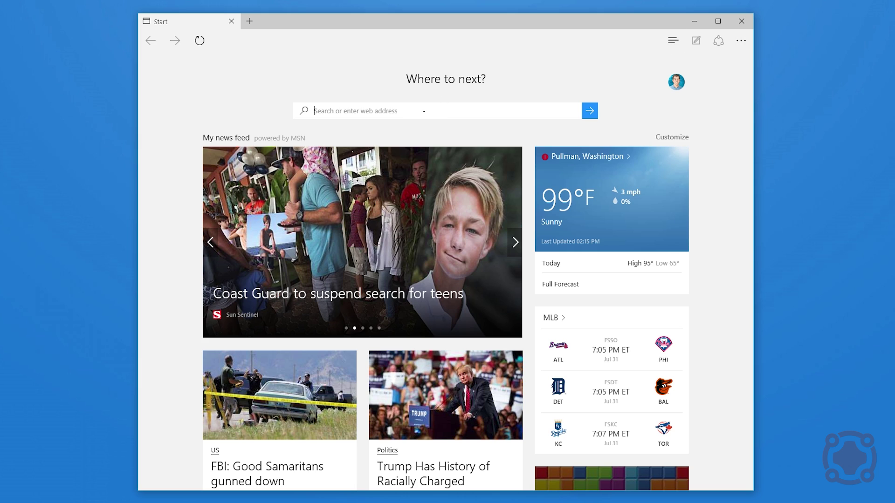
# Search the web for "wiwindows 10 wikipedia" and open the Windows 10 Wikipedia article.
pyautogui.click(423, 111)
pyautogui.write('wi')
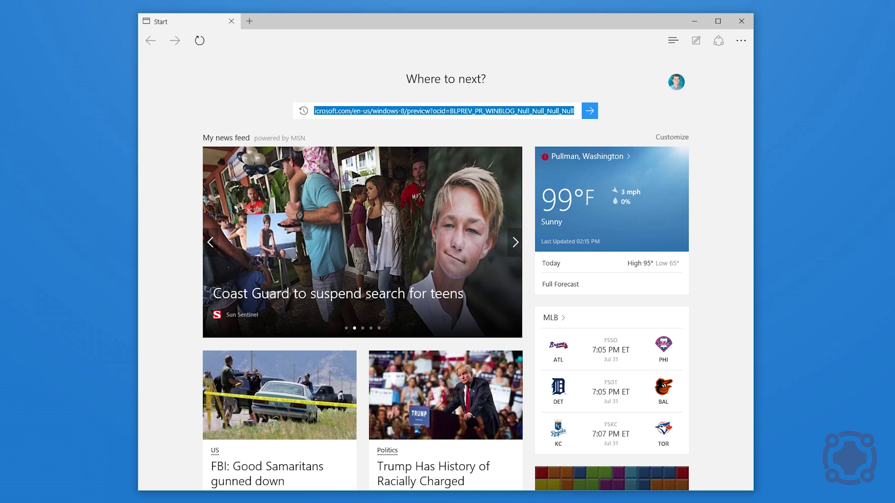
pyautogui.write('win')
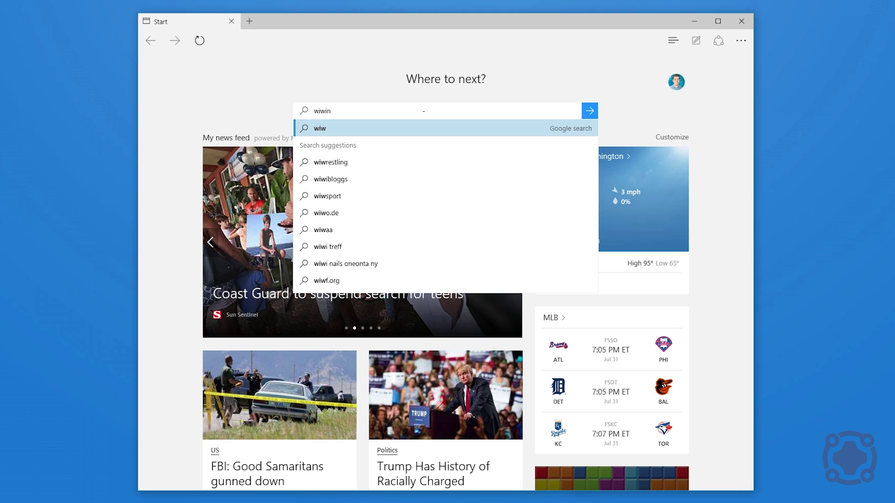
pyautogui.write('dows 10 wikipedia')
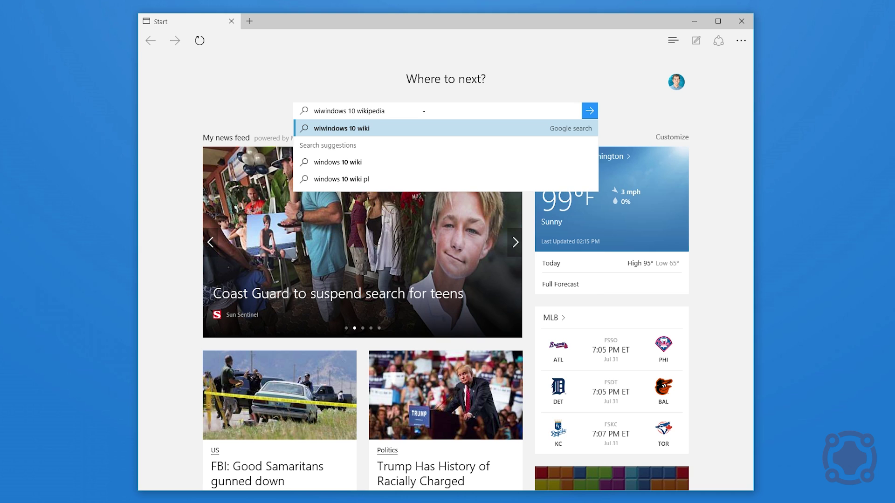
pyautogui.press('Return')
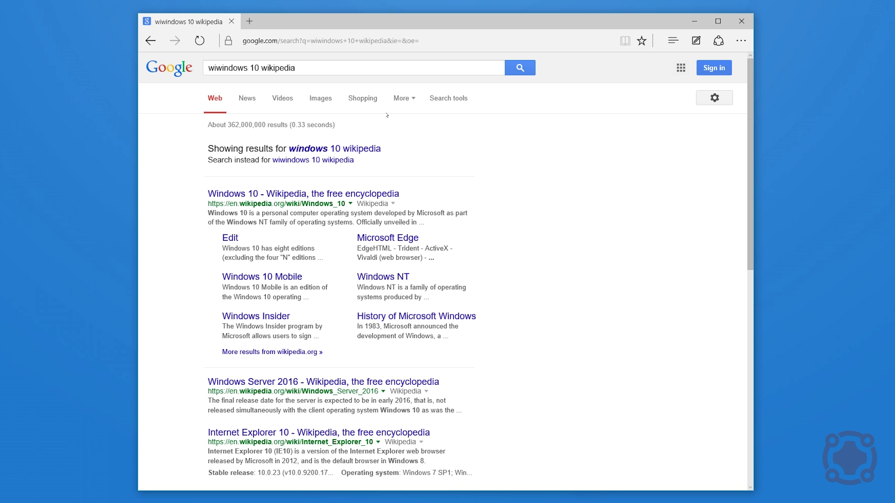
pyautogui.click(308, 192)
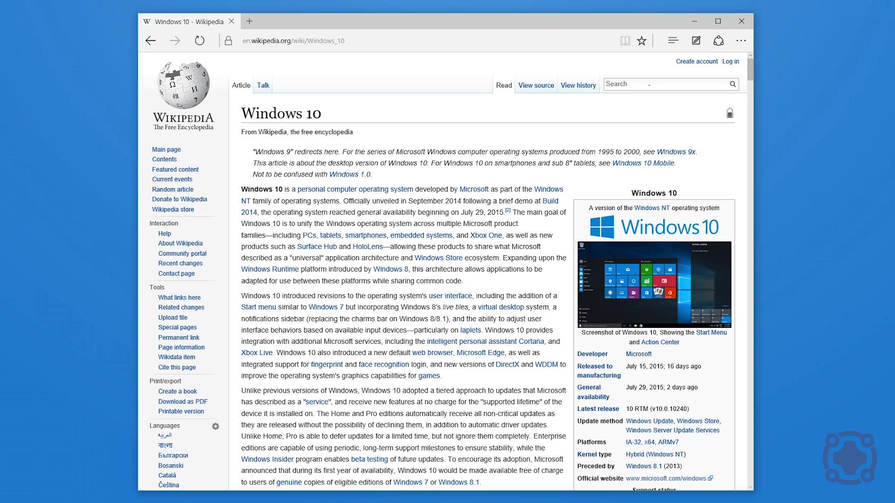
# Start a web note on the article and circle the start of the "Windows 9" redirect notice with the pen.
pyautogui.click(696, 41)
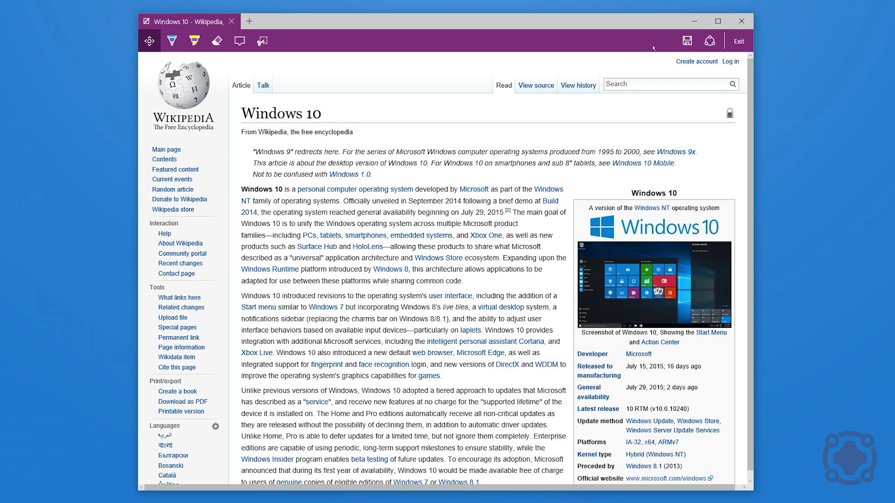
pyautogui.click(172, 41)
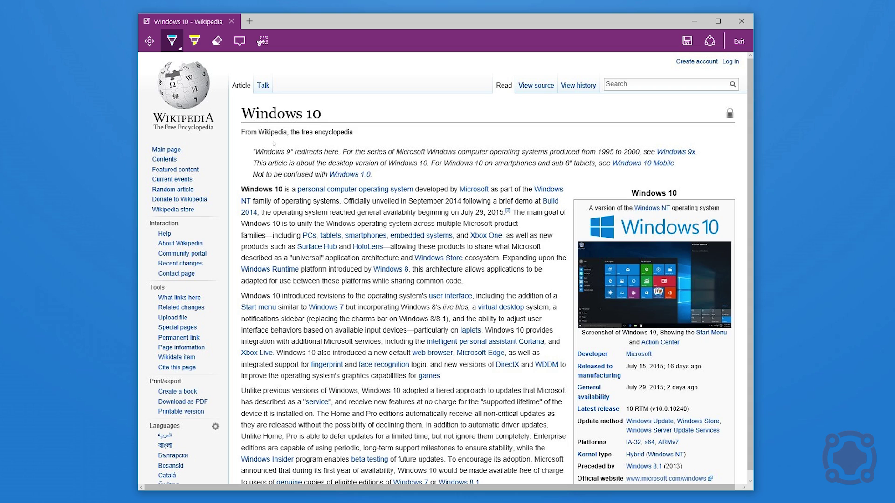
pyautogui.moveTo(272, 139)
pyautogui.mouseDown()
pyautogui.moveTo(352, 149)
pyautogui.moveTo(229, 179)
pyautogui.mouseUp()
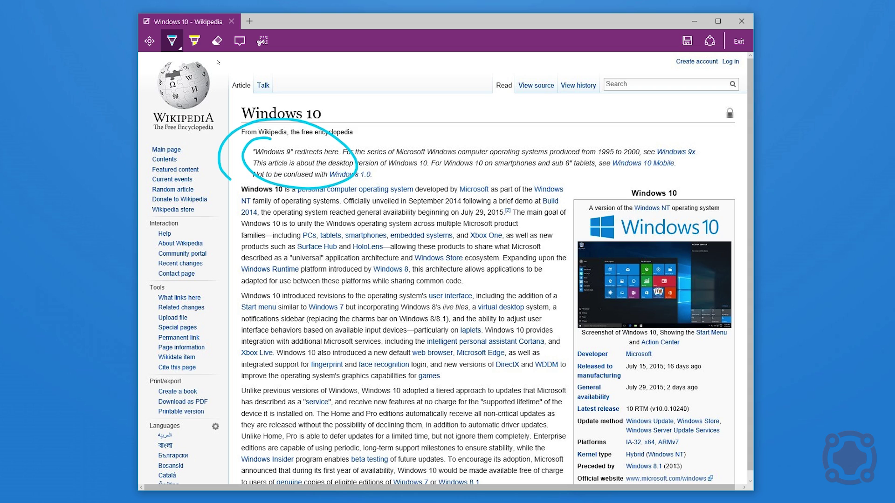
# Highlight the text "tablets, smartphones, embedded systems, and Xbox One" in the first paragraph and erase the highlight.
pyautogui.click(194, 41)
pyautogui.moveTo(332, 233)
pyautogui.mouseDown()
pyautogui.moveTo(487, 239)
pyautogui.moveTo(512, 227)
pyautogui.mouseUp()
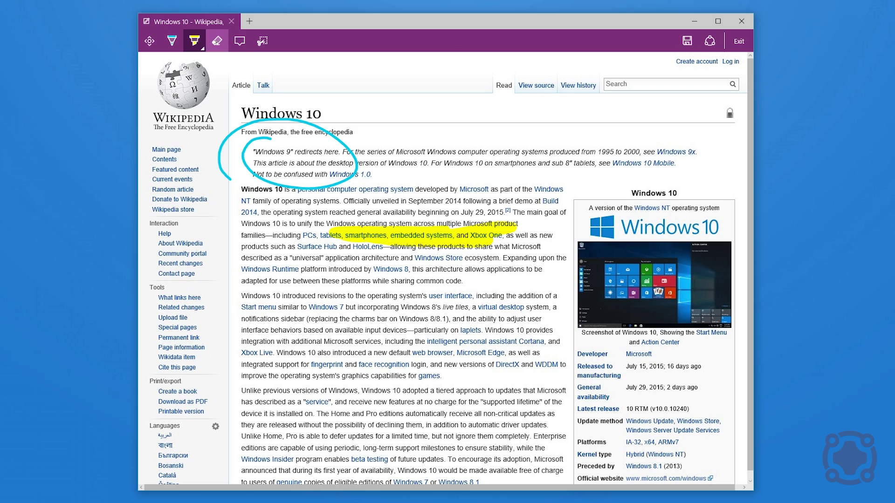
pyautogui.click(218, 41)
pyautogui.click(436, 231)
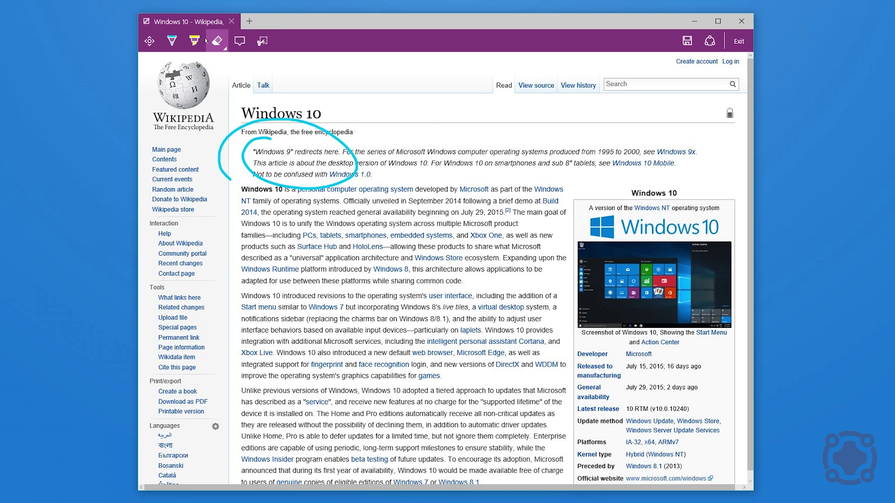
# Highlight "operating system across multiple" in yellow and the "developed by Microsoft as part of the" passage in magenta in the first paragraph.
pyautogui.click(194, 41)
pyautogui.moveTo(371, 228); pyautogui.dragTo(347, 235)
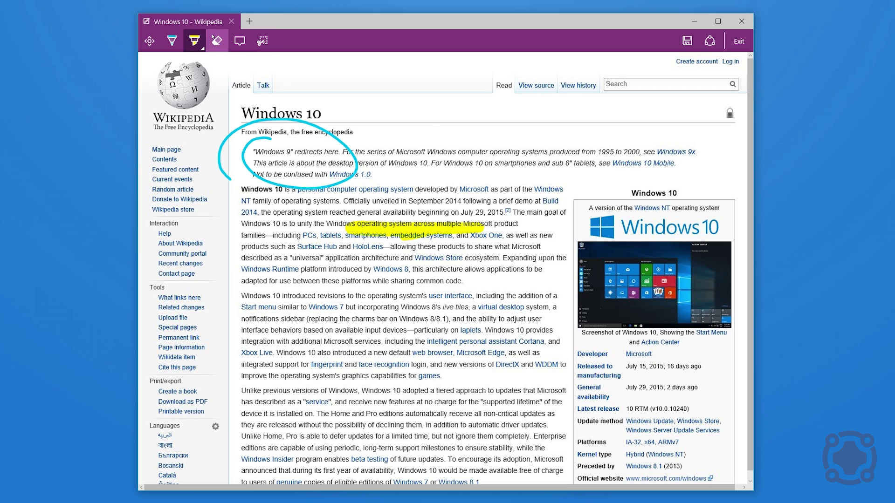
pyautogui.click(217, 41)
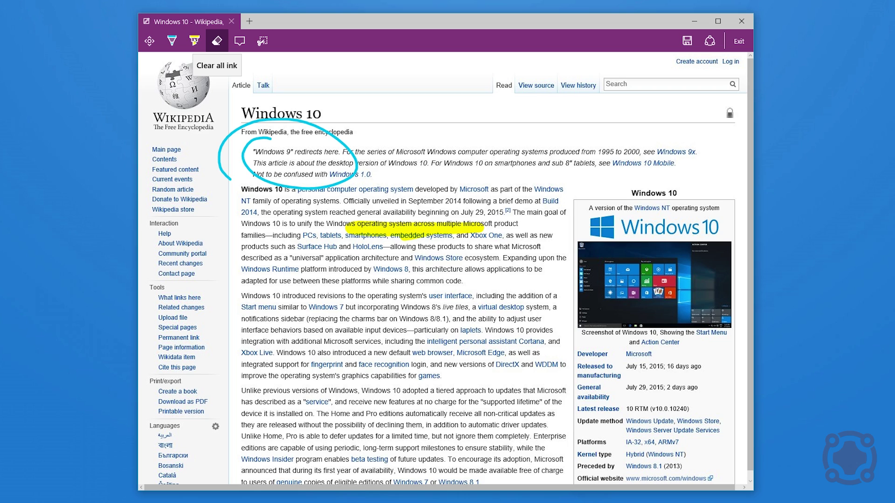
pyautogui.click(194, 41)
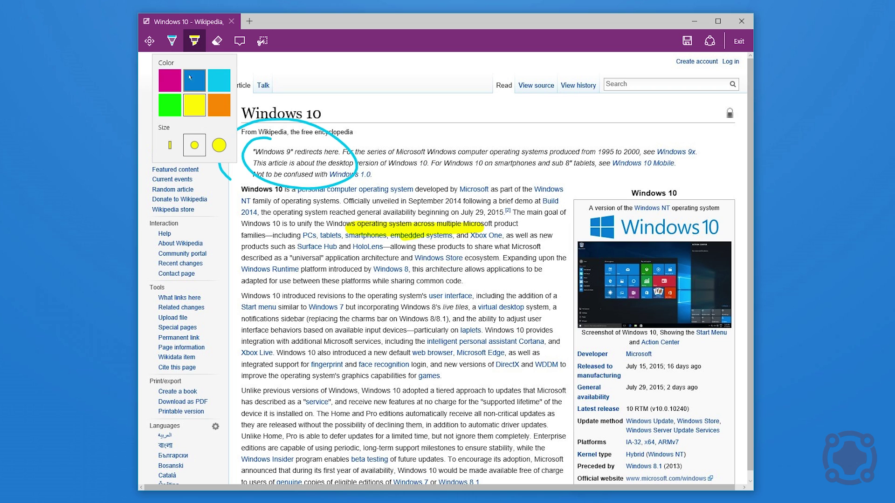
pyautogui.click(170, 80)
pyautogui.moveTo(412, 189)
pyautogui.mouseDown()
pyautogui.moveTo(494, 200)
pyautogui.moveTo(480, 210)
pyautogui.moveTo(396, 184)
pyautogui.moveTo(406, 191)
pyautogui.mouseUp()
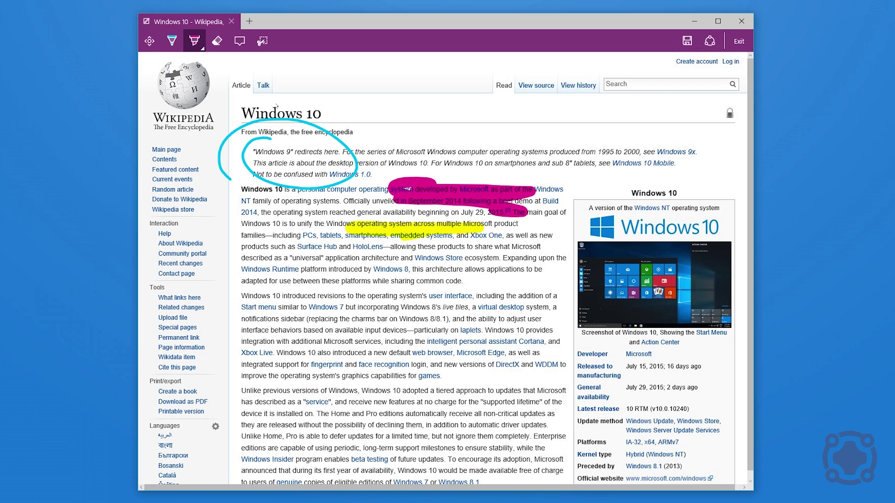
# Set the pen color to gray and circle the start of the second paragraph around "introduced revisions".
pyautogui.click(172, 41)
pyautogui.click(171, 41)
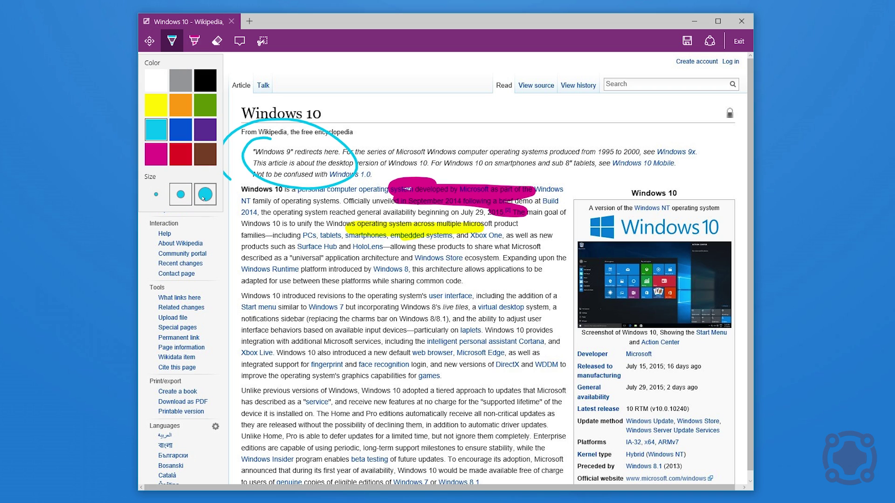
pyautogui.click(185, 86)
pyautogui.moveTo(327, 275); pyautogui.dragTo(259, 296)
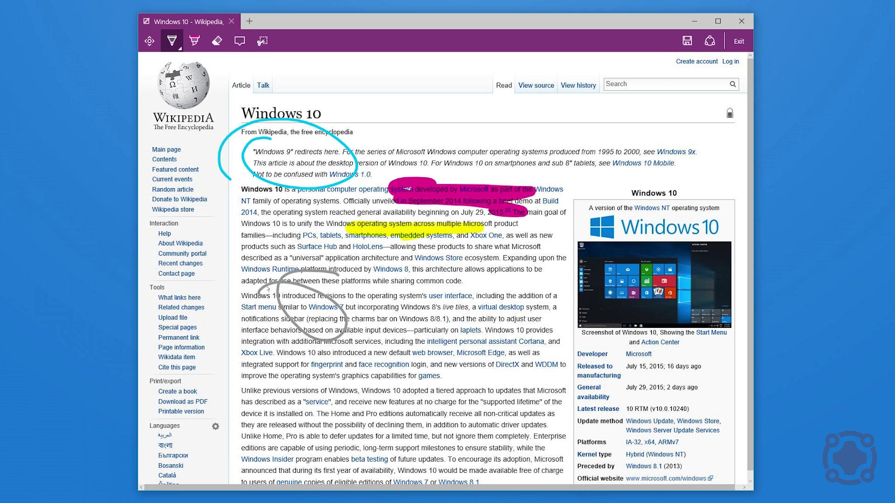
# Place a typed note beside "virtual desktop" in the second paragraph with the text "sdiodfsgjofdgldfg;jldfg".
pyautogui.click(239, 41)
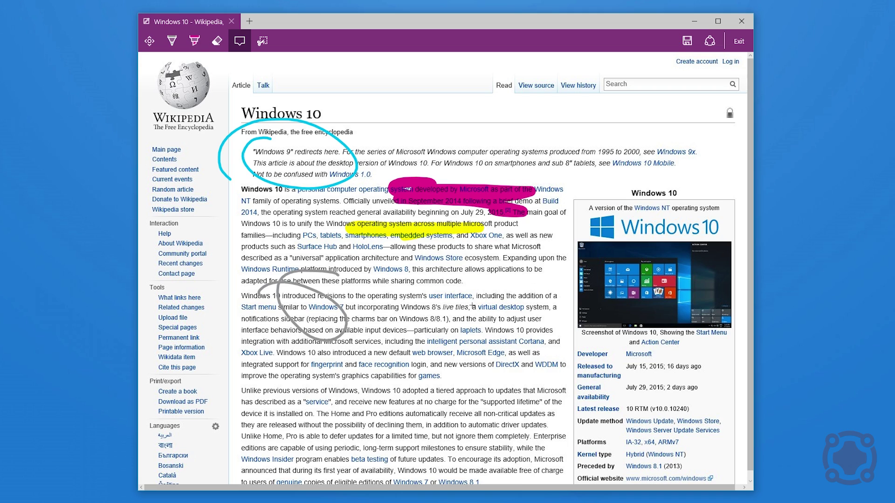
pyautogui.click(518, 308)
pyautogui.write('sdiodfsgjofdgldfg;jldfg')
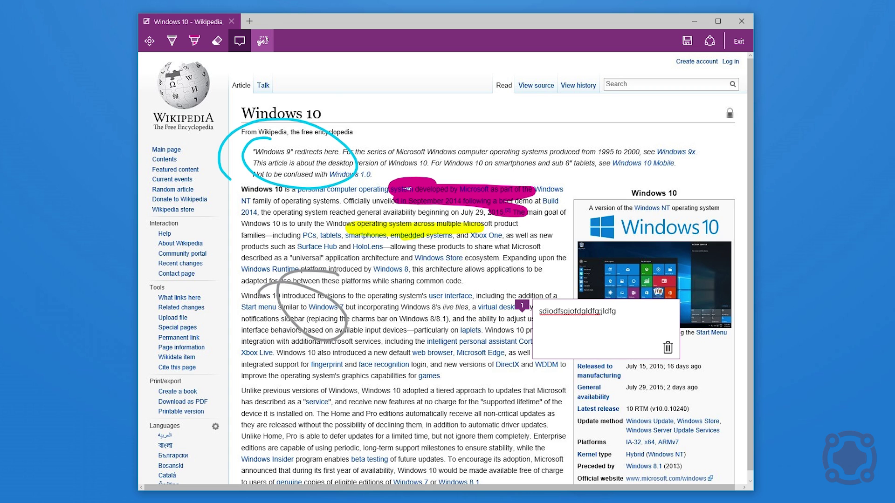
# Copy a clip of the page region from the article heading down to the third paragraph, including the infobox, and return to the pen.
pyautogui.click(262, 41)
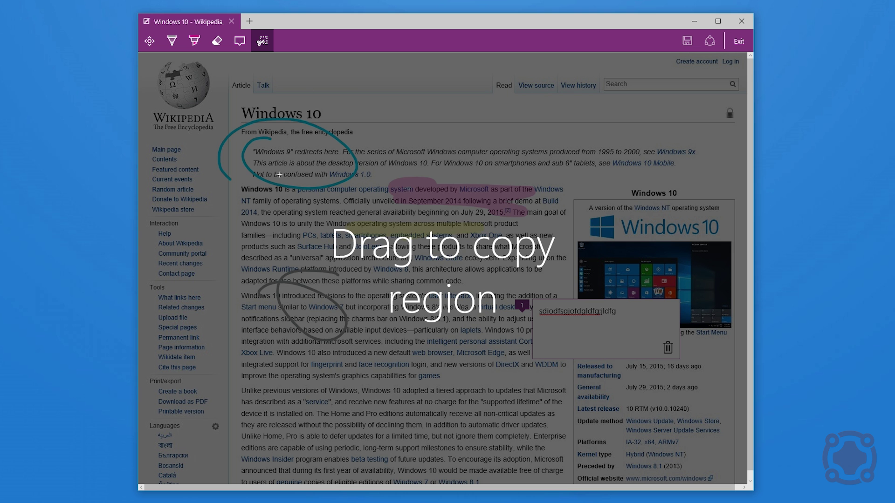
pyautogui.moveTo(221, 81); pyautogui.dragTo(736, 433)
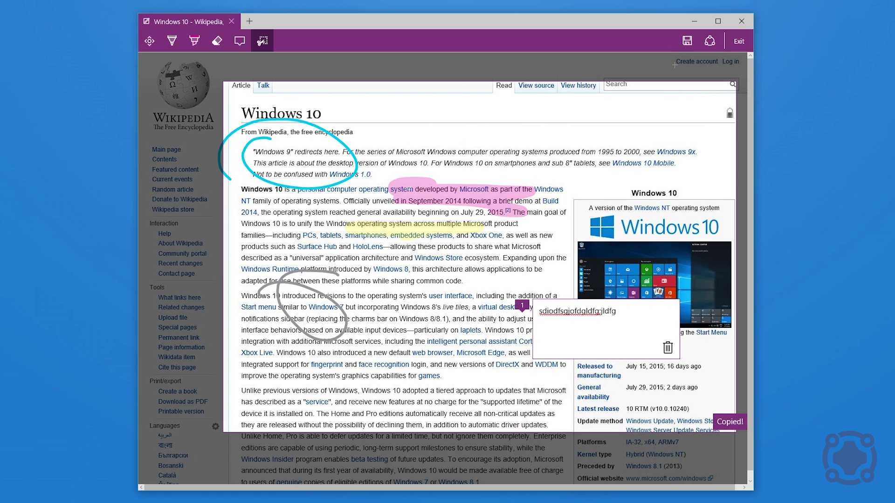
pyautogui.click(259, 42)
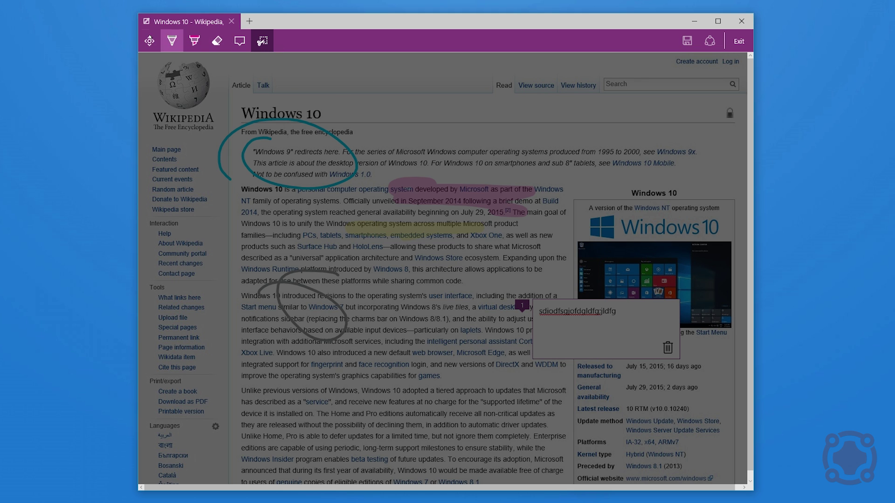
pyautogui.click(171, 41)
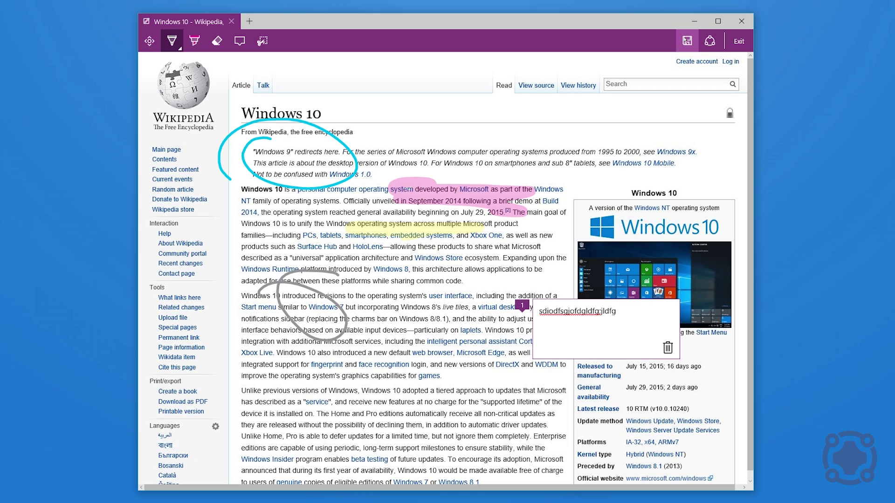
# Send the annotated page to OneNote, and bring up the web note's sharing options and dismiss them.
pyautogui.click(685, 40)
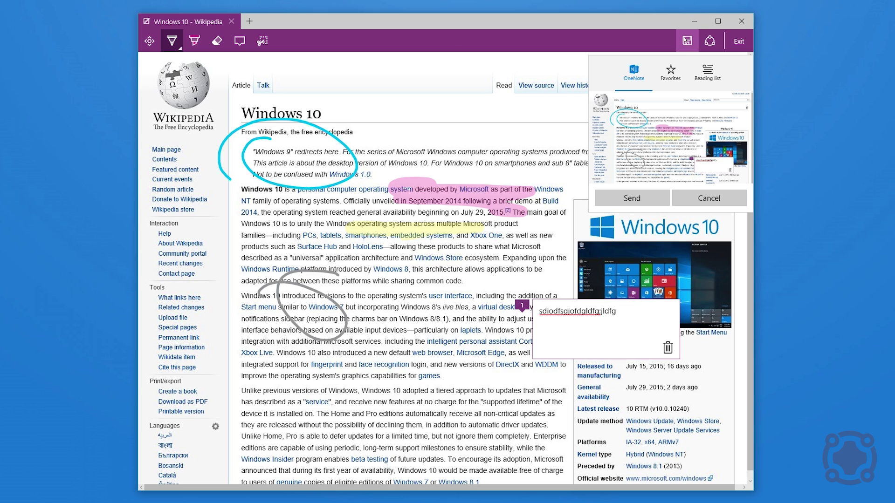
pyautogui.click(646, 198)
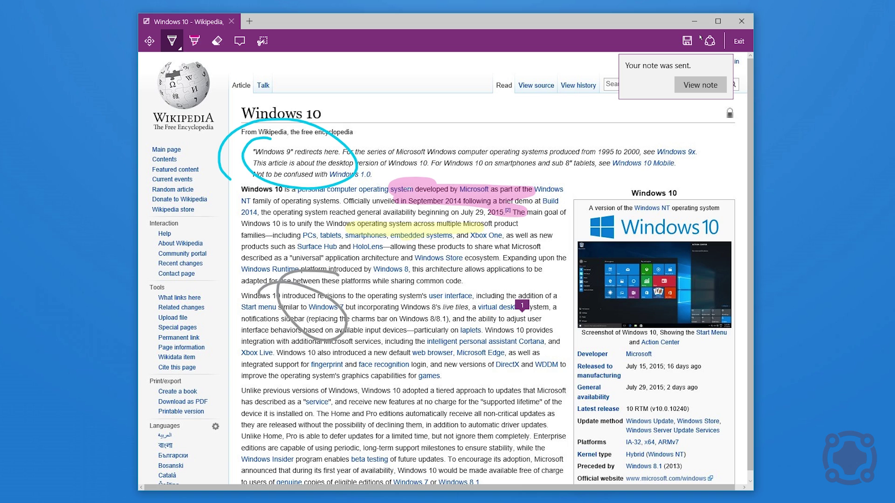
pyautogui.click(709, 41)
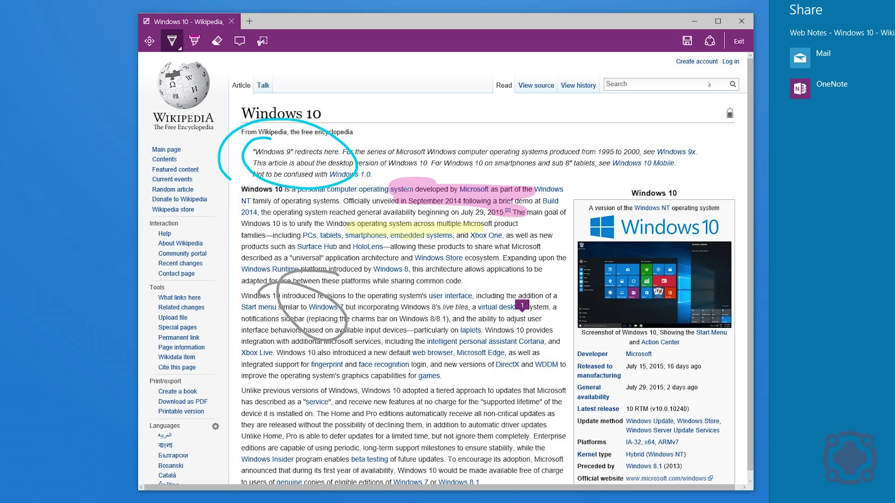
pyautogui.click(594, 53)
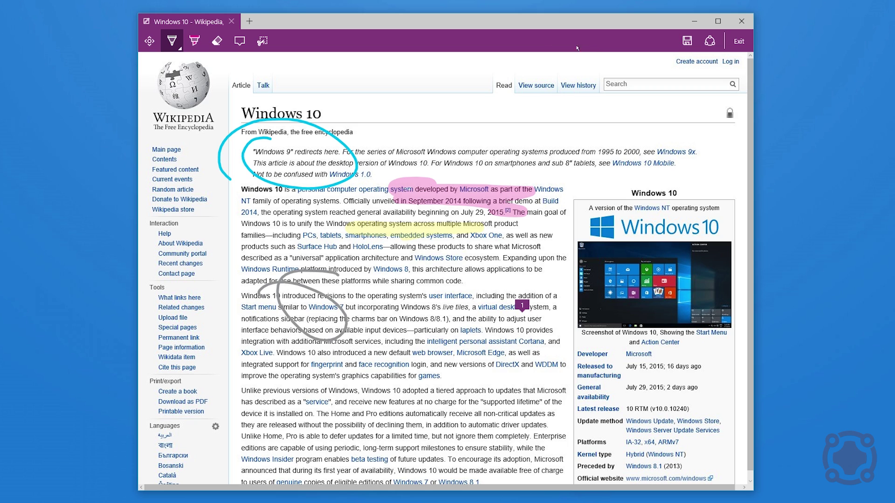
# Switch the web note to panning mode and exit web notes.
pyautogui.click(149, 40)
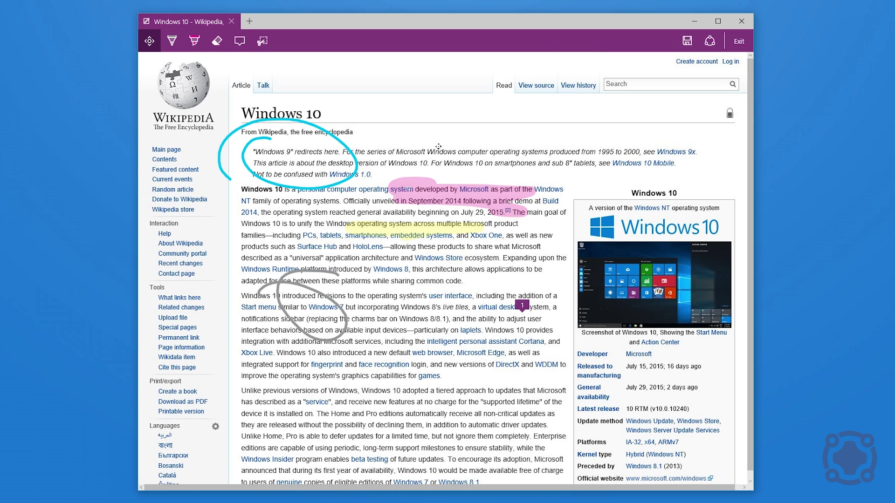
pyautogui.scroll(-1, 268, 95)
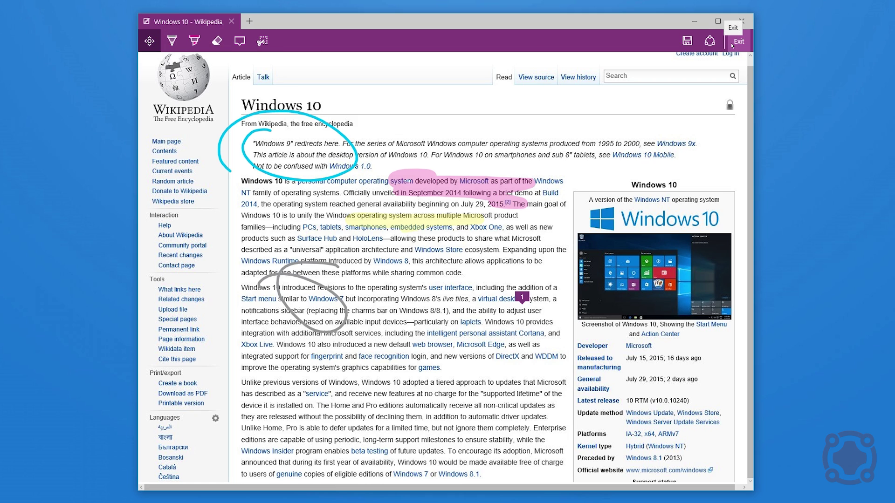
pyautogui.click(736, 42)
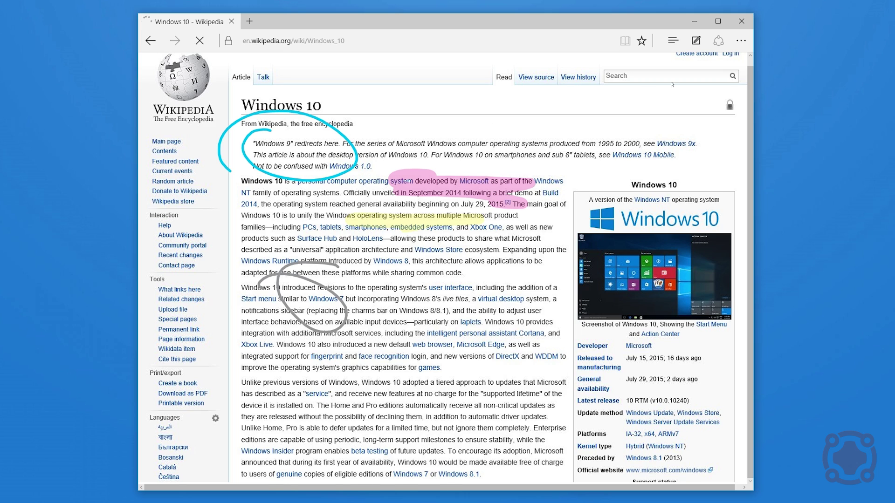
# Examine the article's sharing options, dismiss them, and look through the hub's downloads, history, reading list and favorites.
pyautogui.click(718, 40)
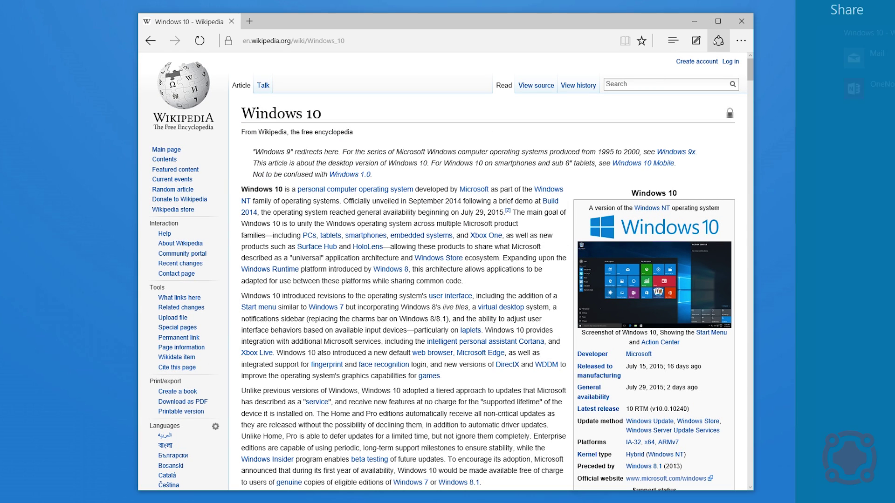
pyautogui.click(669, 38)
pyautogui.click(672, 41)
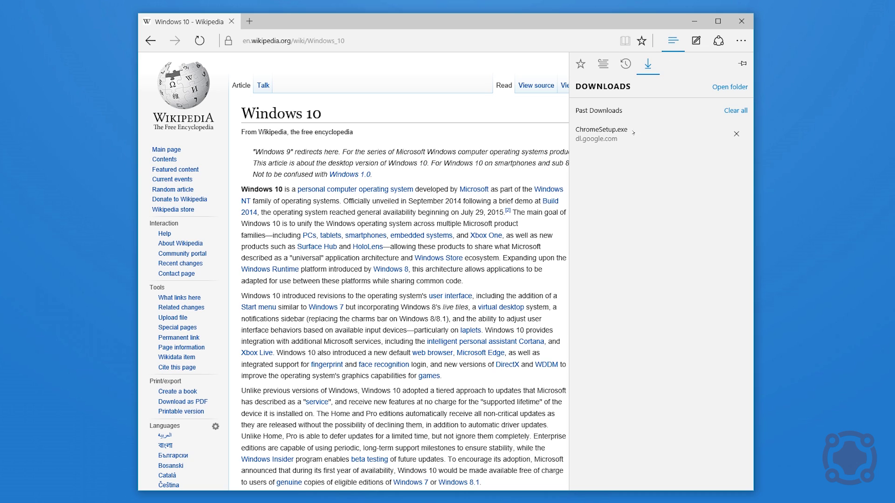
pyautogui.click(625, 63)
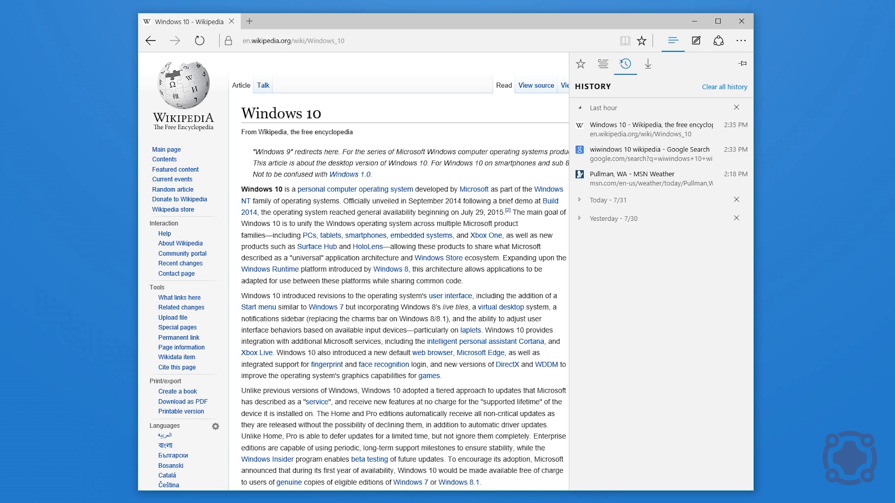
pyautogui.click(602, 65)
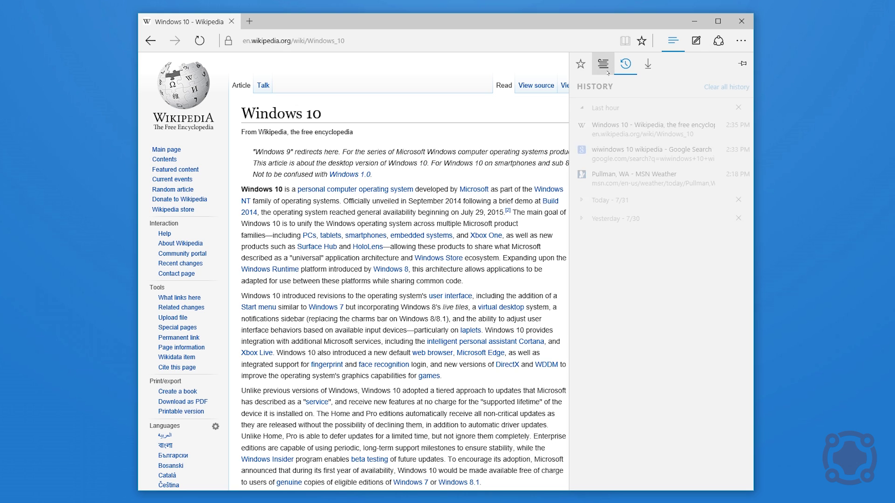
pyautogui.click(581, 64)
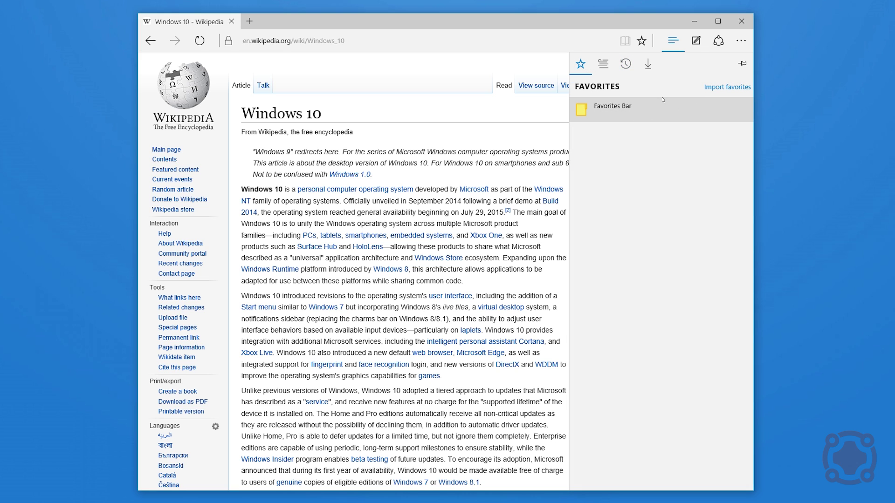
# Add the Windows 10 Wikipedia page to Favorites and open the saved item listed below the Favorites Bar folder.
pyautogui.click(641, 40)
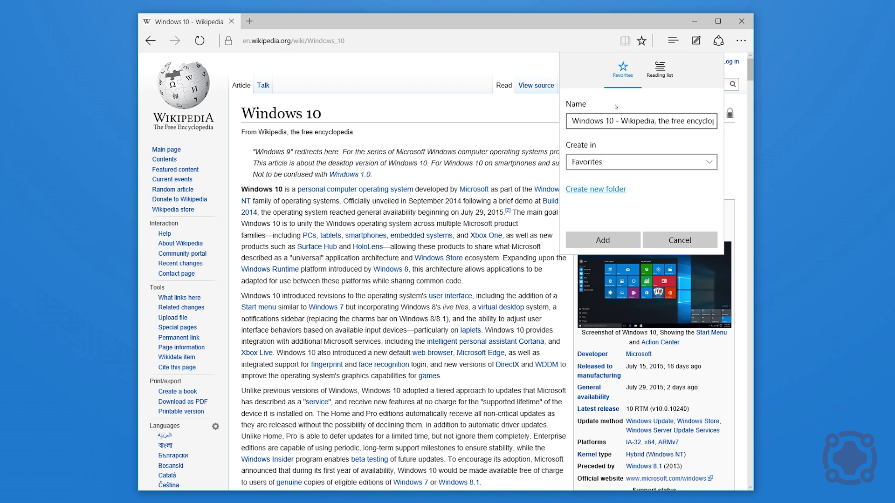
pyautogui.click(602, 240)
pyautogui.click(672, 41)
pyautogui.click(593, 131)
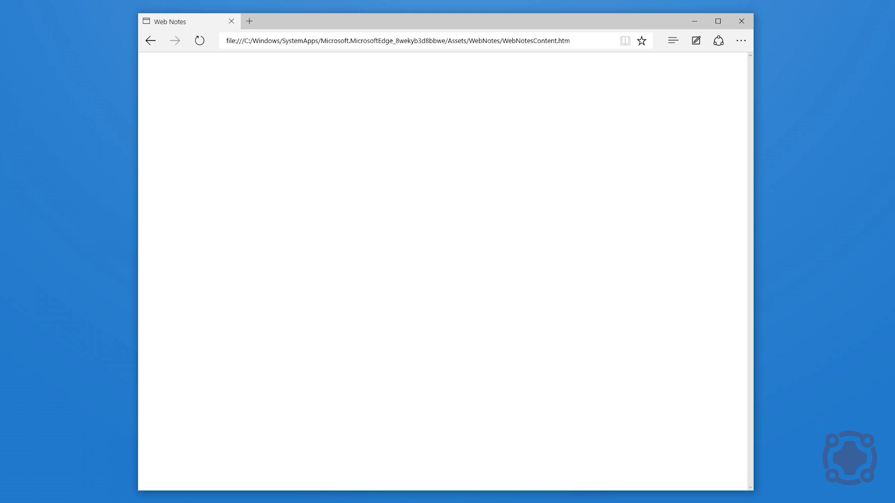
# Replace the Web Notes tab with a new tab and open Wikipedia from the top sites.
pyautogui.click(250, 21)
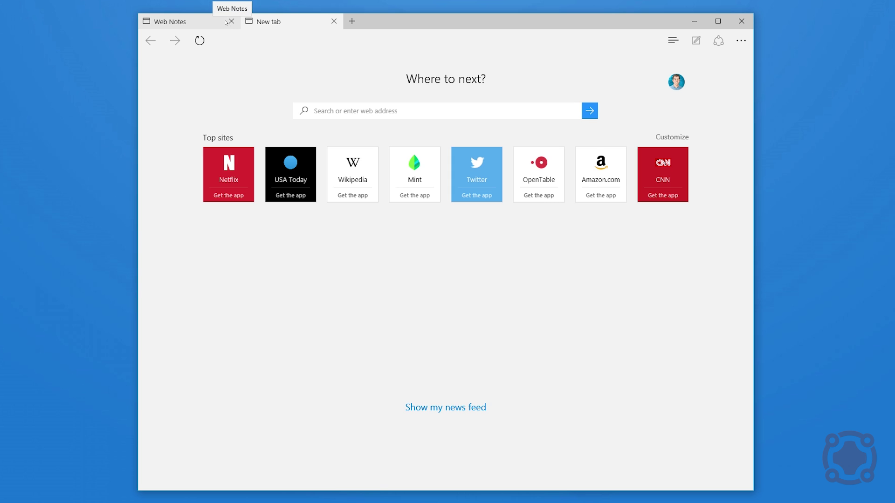
pyautogui.click(231, 21)
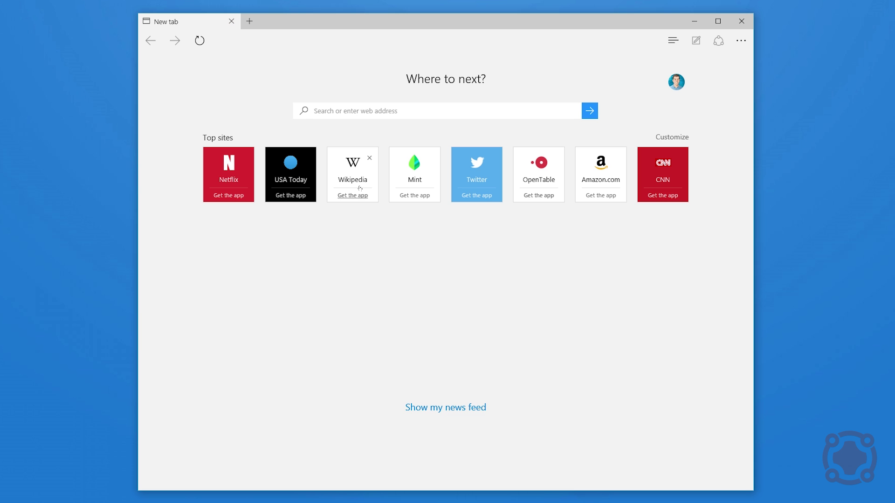
pyautogui.click(347, 173)
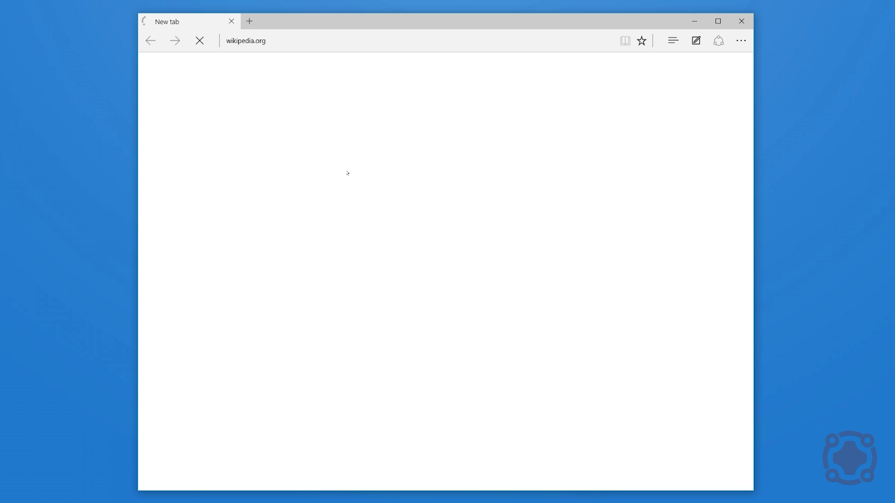